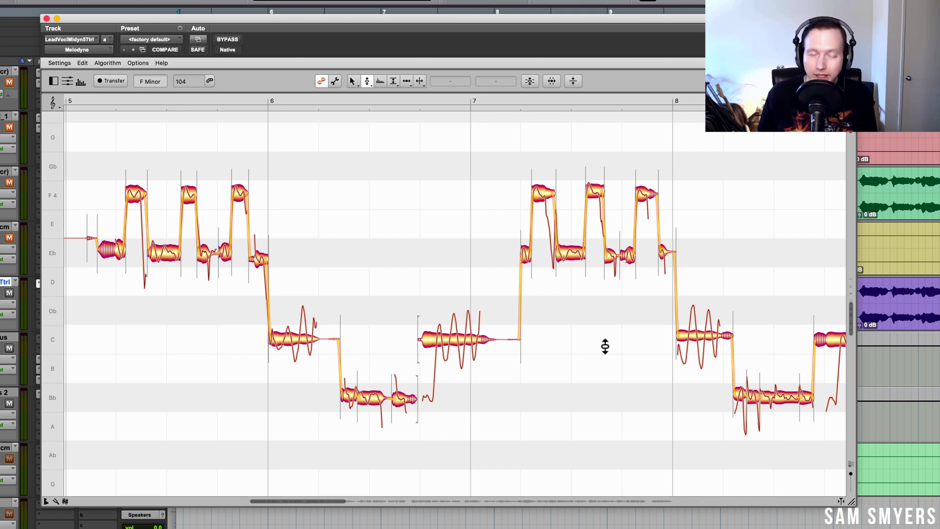
Play the lead vocal, then select the first Eb 4 note near bar 5, reading +12 cents
key("space")
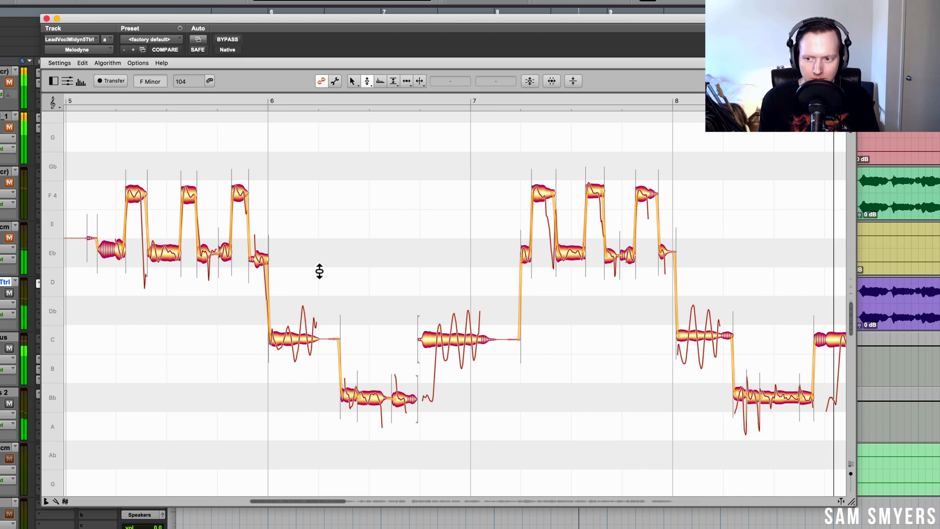
left_click(112, 248)
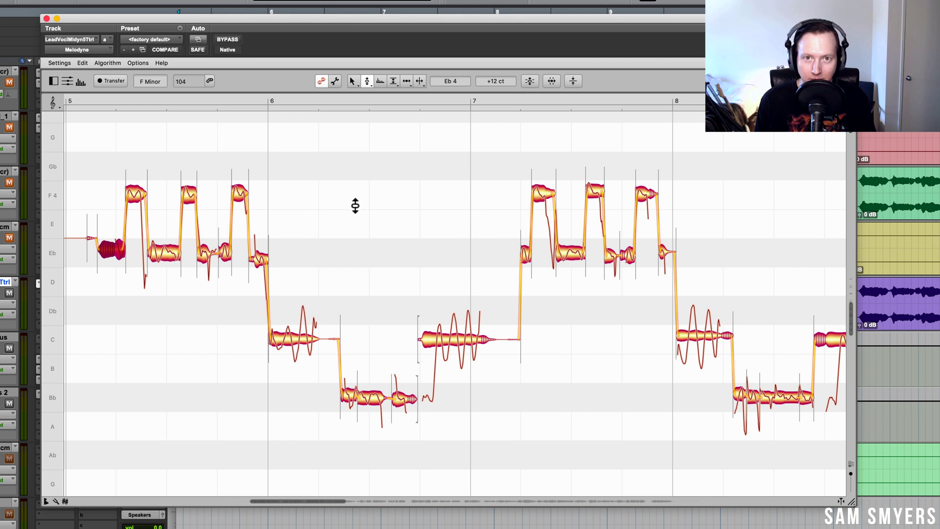
Test-drag the first Eb note's pitch up and down, leaving it at Eb 4
left_click(118, 250)
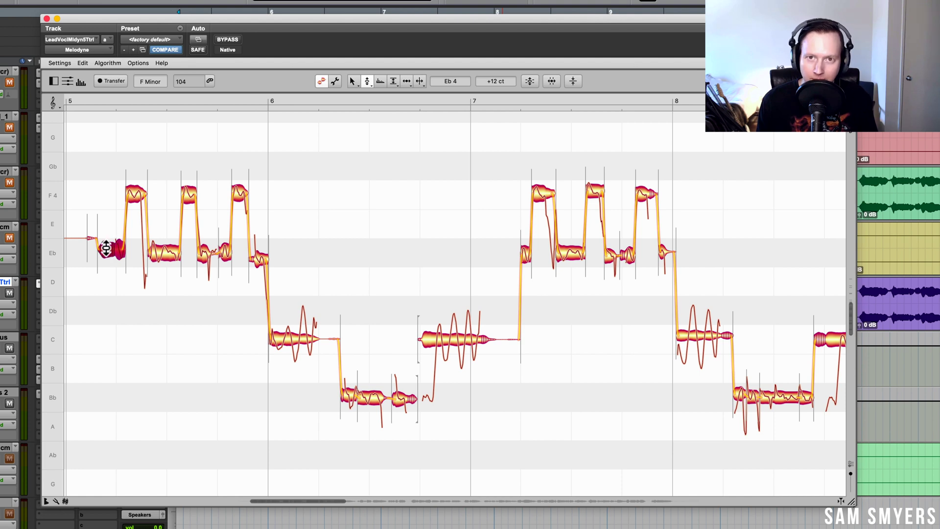
mouse_move(115, 251)
left_mouse_down()
mouse_move(121, 245)
mouse_move(116, 257)
left_mouse_up()
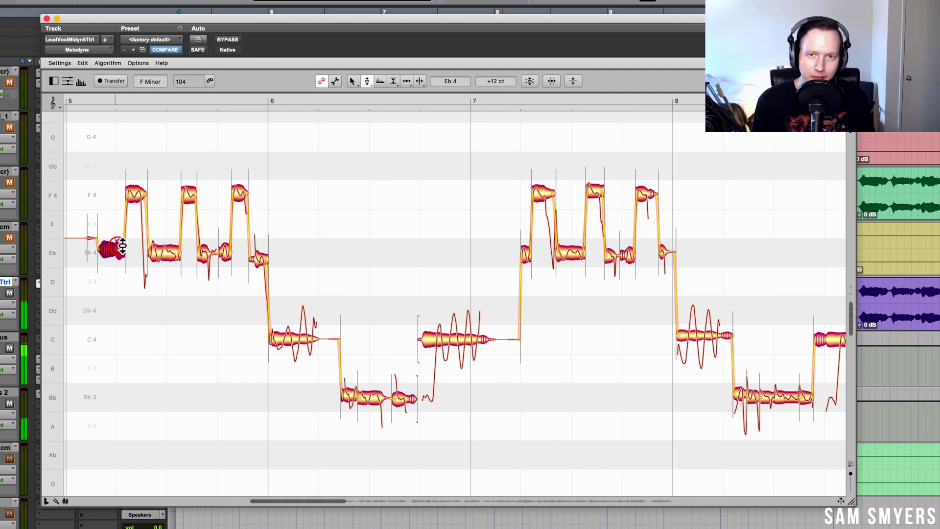
mouse_move(119, 250)
left_mouse_down()
mouse_move(122, 311)
mouse_move(119, 157)
mouse_move(120, 310)
mouse_move(118, 248)
left_mouse_up()
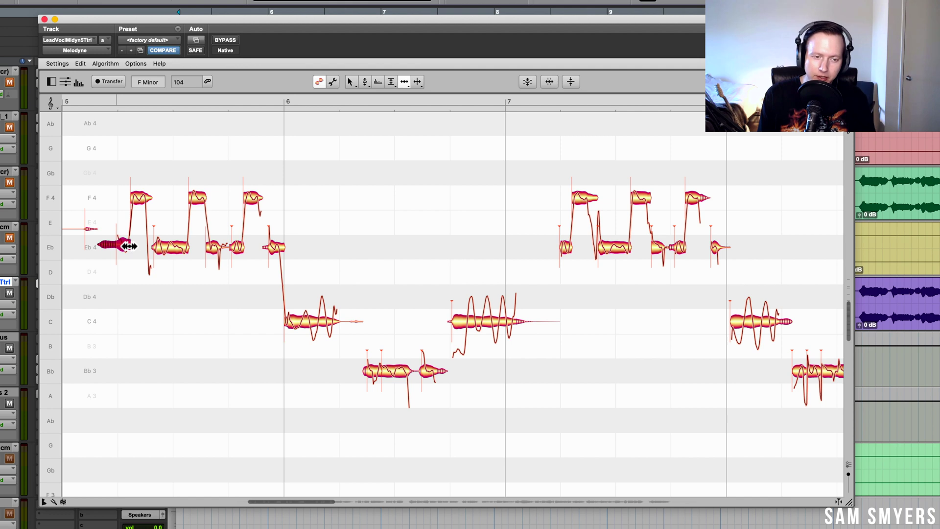
Drag the first Eb 4 note's end rightward so the following F 4 starts later
left_click_drag(128, 245, 128, 246)
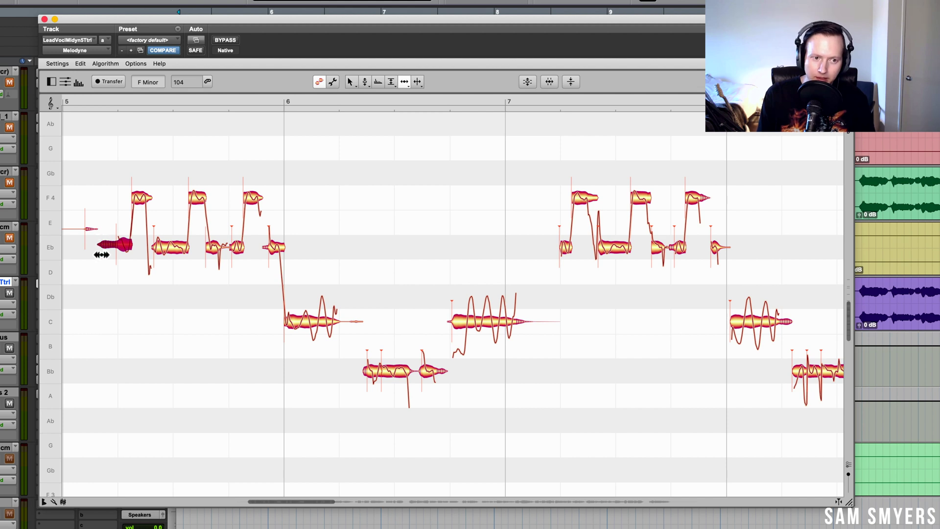
left_click_drag(127, 246, 139, 245)
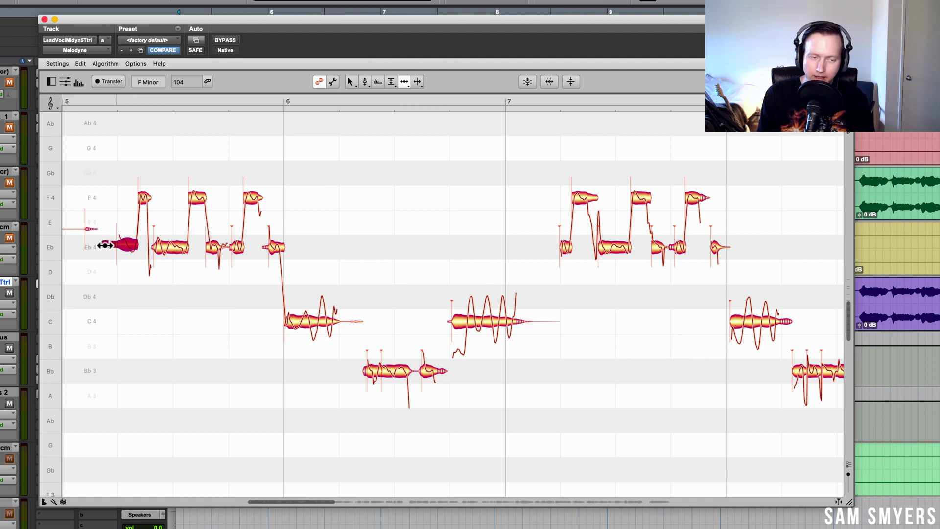
Cycle tools with the F2 and F5 shortcuts, ending on level editing with Eb 4 at 0.00 dB
key("F2")
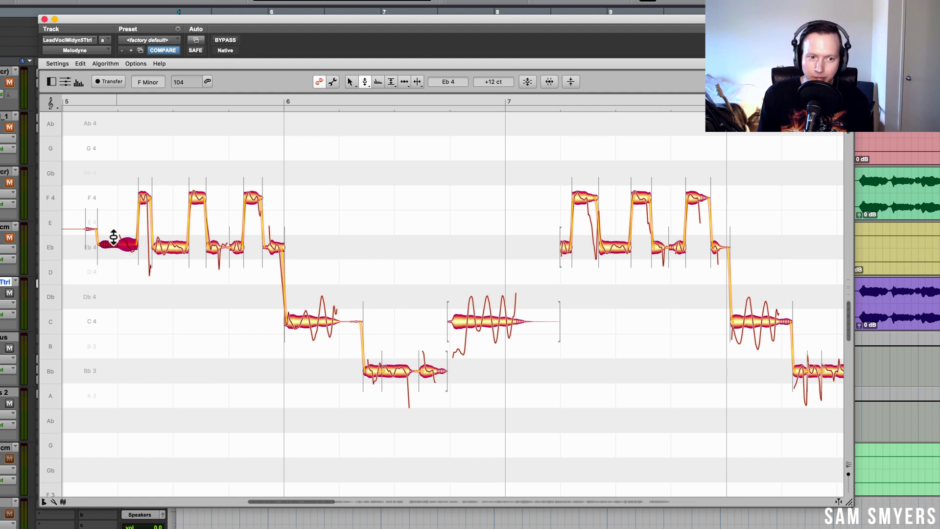
key("F5")
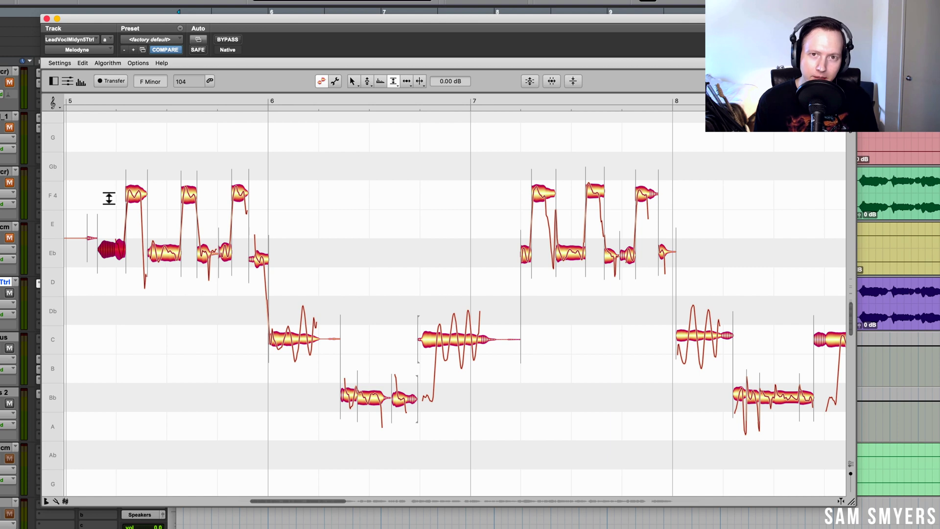
Use the Sibilant Balance tool to cut the first Eb 4 note's sibilance to -64 %
right_click(109, 198)
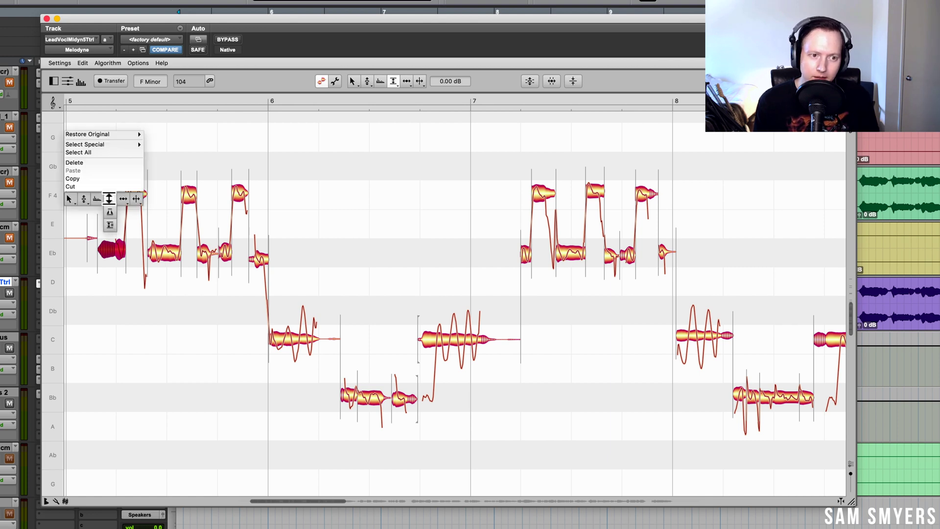
mouse_move(109, 198)
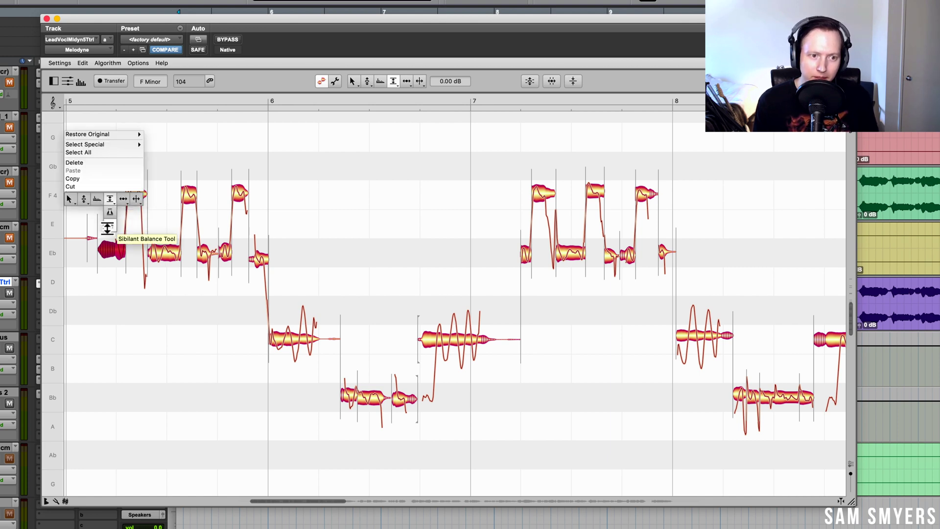
left_click(107, 228)
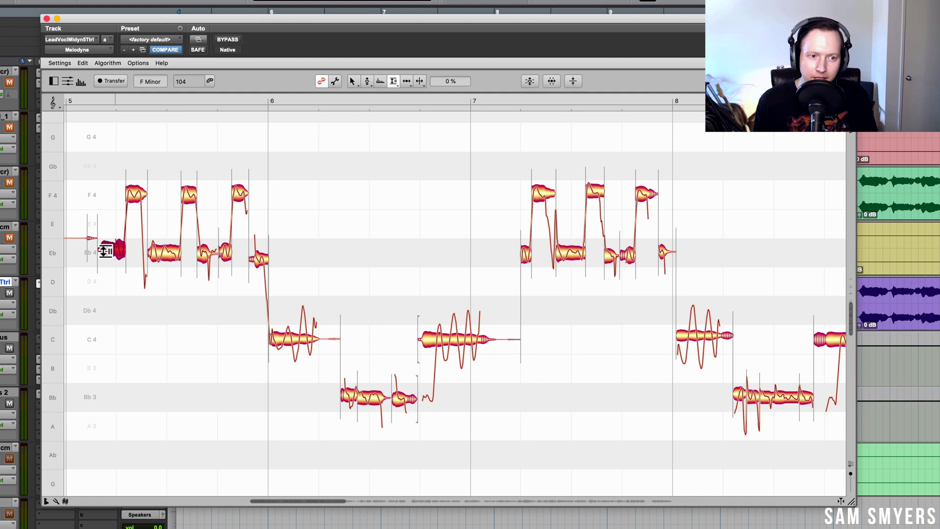
left_click_drag(106, 250, 120, 289)
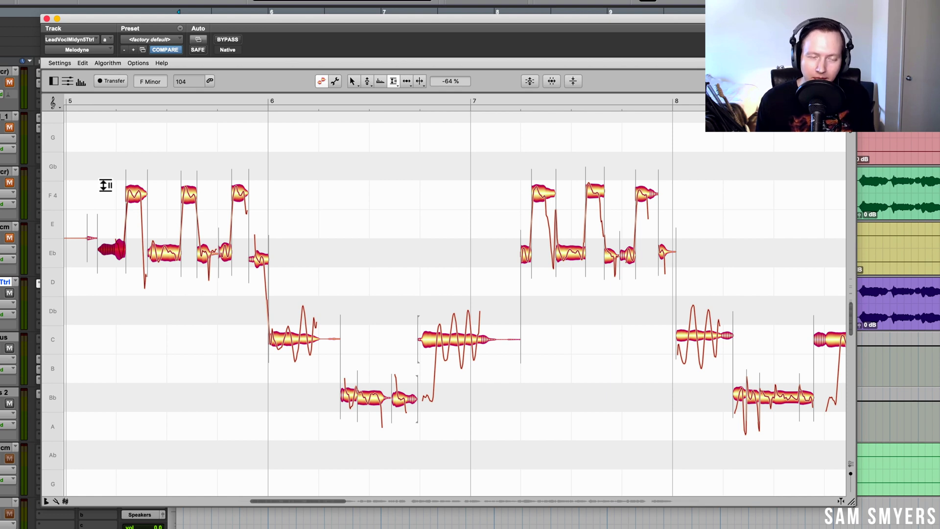
Marquee-select all vocal notes and lower their sibilant balance to -59 %
left_click(105, 186)
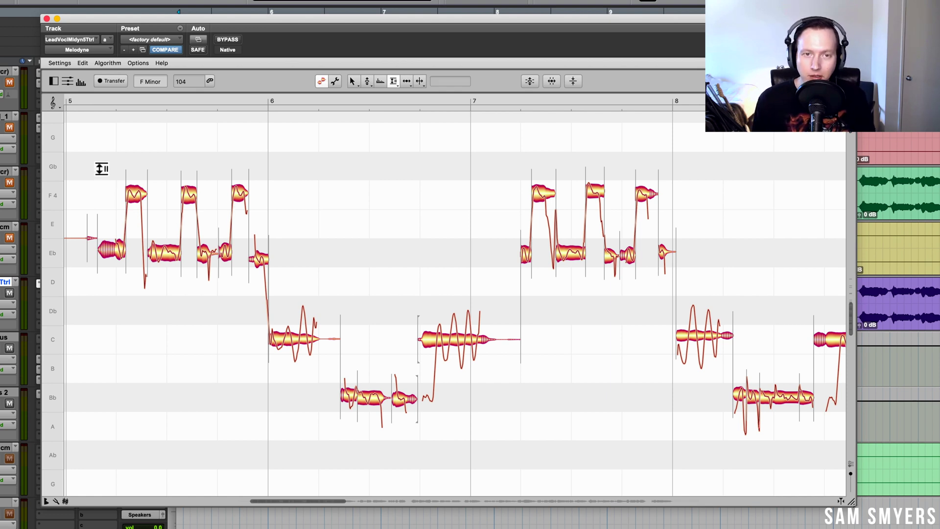
left_click_drag(100, 152, 835, 464)
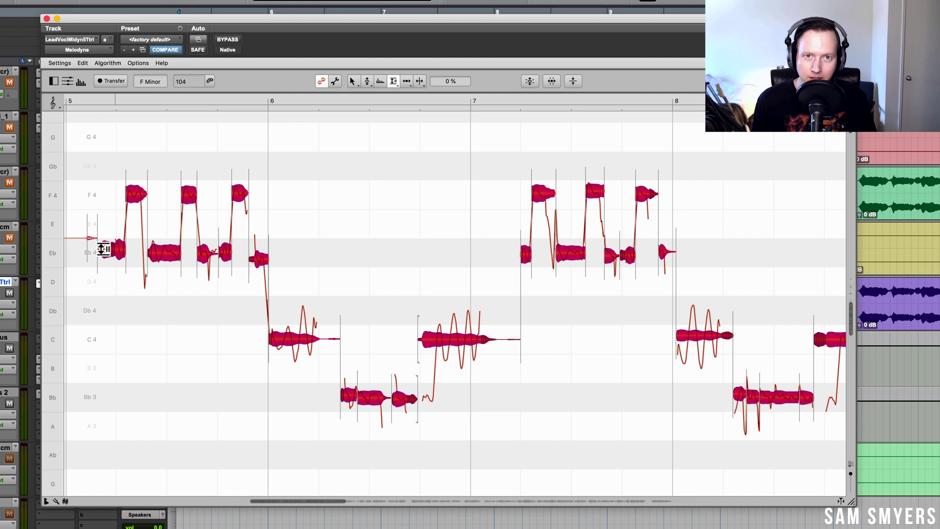
left_click_drag(104, 250, 100, 182)
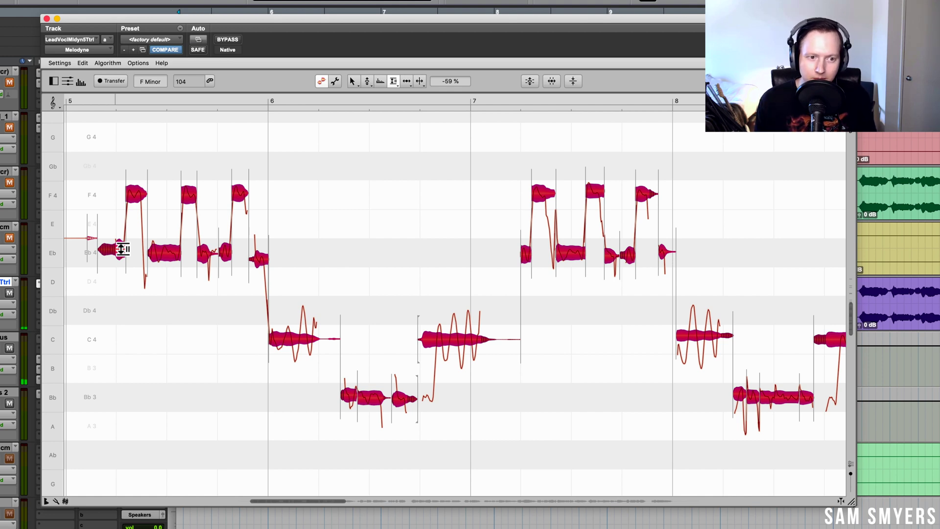
Raise all notes' sibilant balance to 100 %, audition it, then select bars 5–8 with the Main Tool
left_click_drag(122, 249, 122, 105)
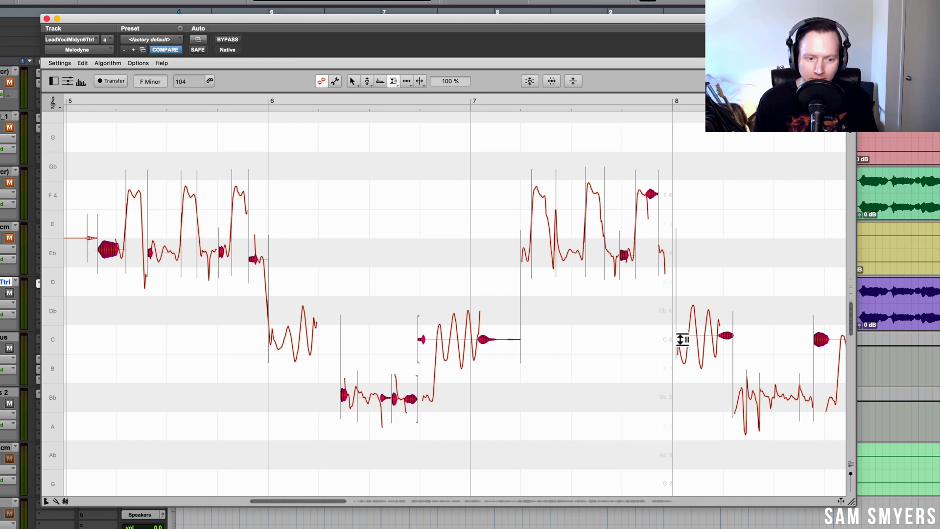
key("space")
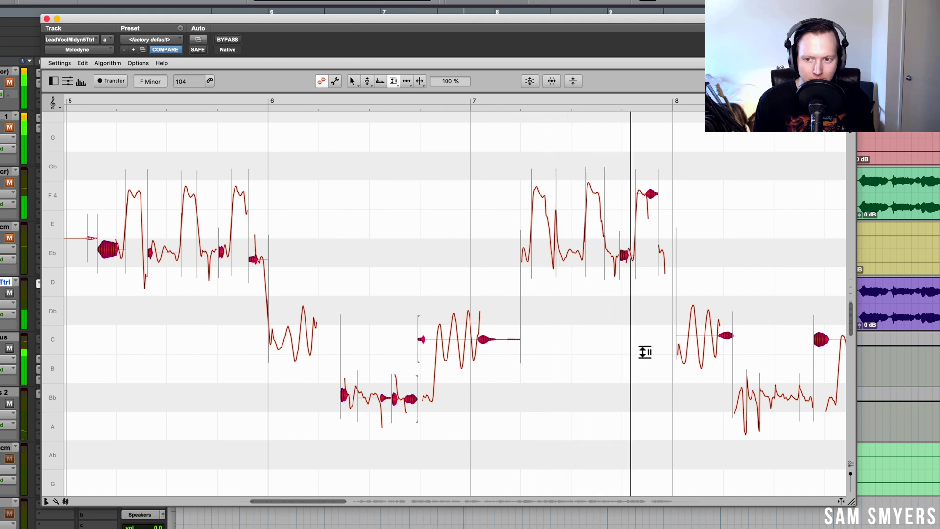
key("space")
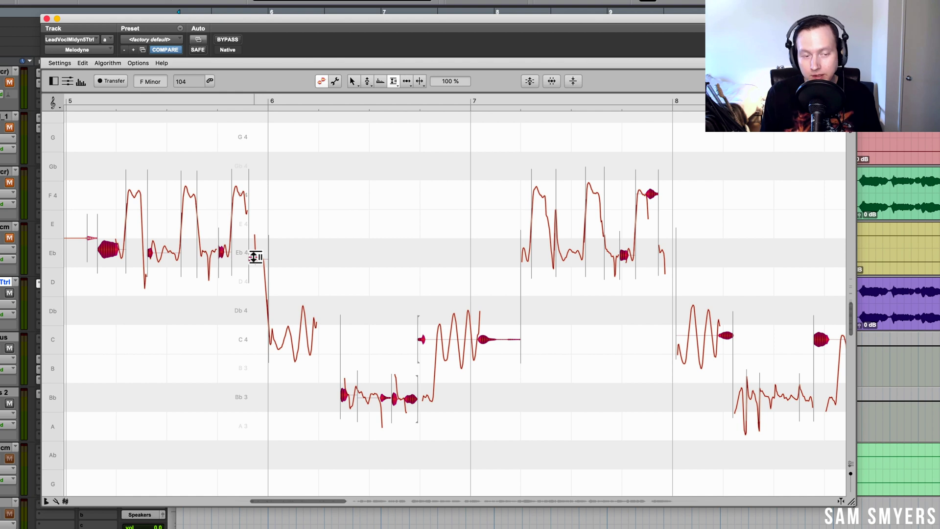
key("F1")
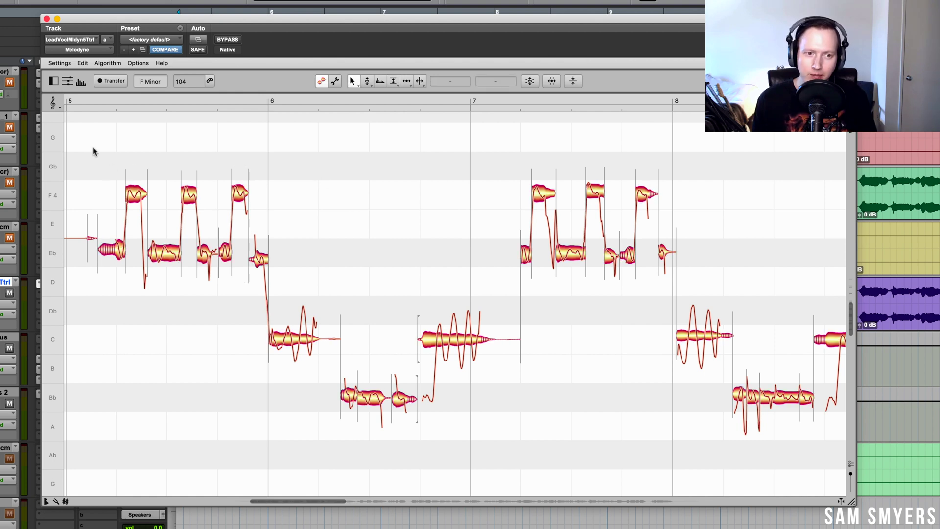
left_click_drag(95, 148, 814, 448)
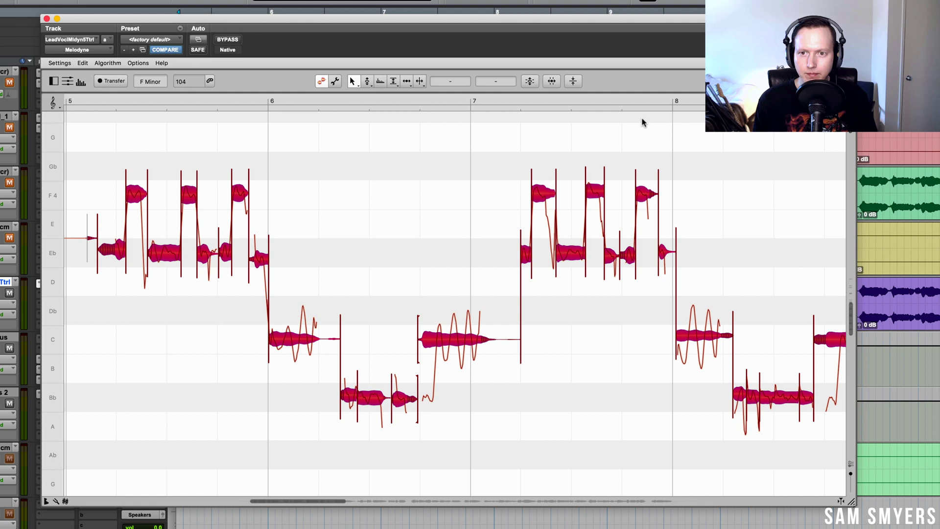
Set the Note Leveling macro to 100 % for quiet notes louder and loud notes quieter
left_click(573, 82)
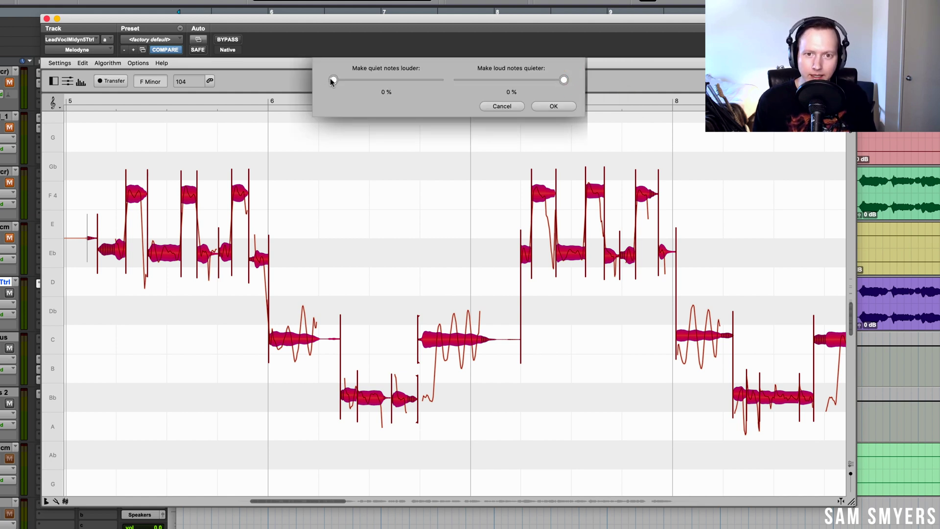
left_click_drag(333, 81, 440, 81)
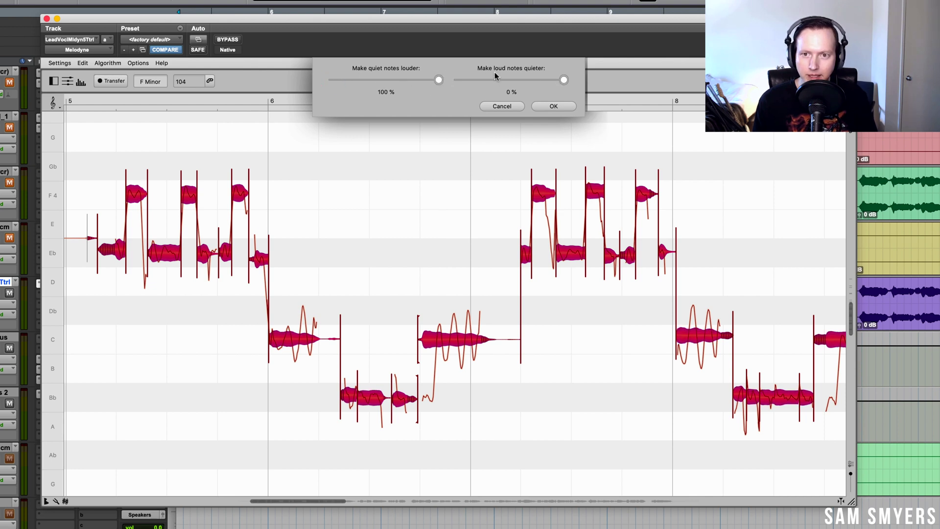
left_click_drag(560, 78, 436, 80)
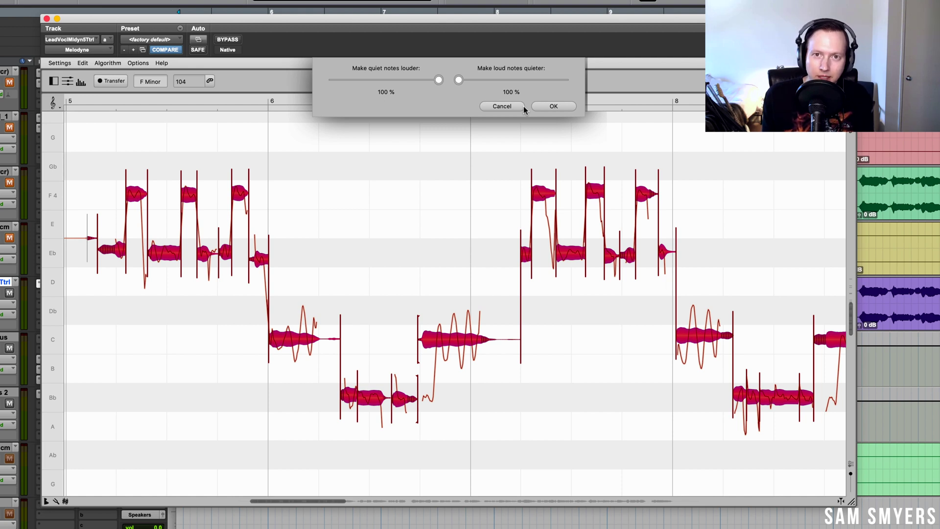
Apply the note leveling and zoom in on the sustained C4 note near bar 7
left_click(539, 106)
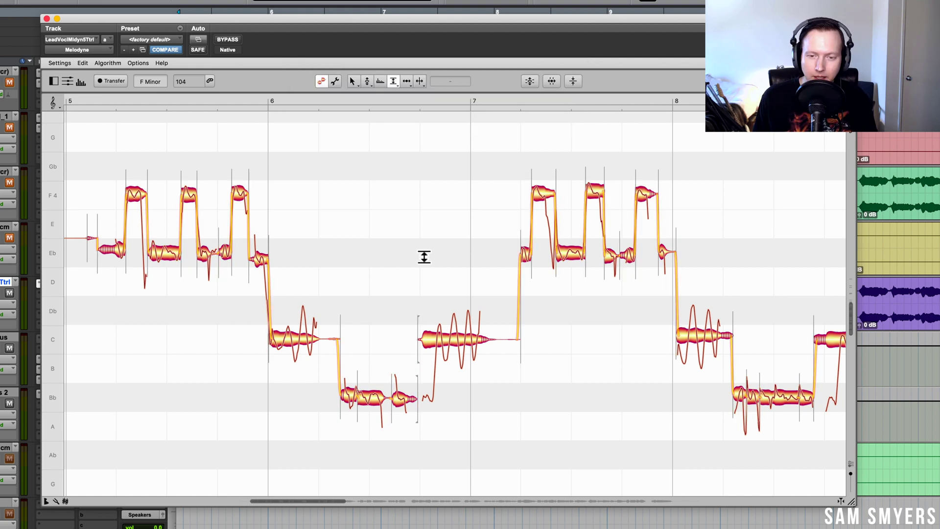
right_click(433, 232)
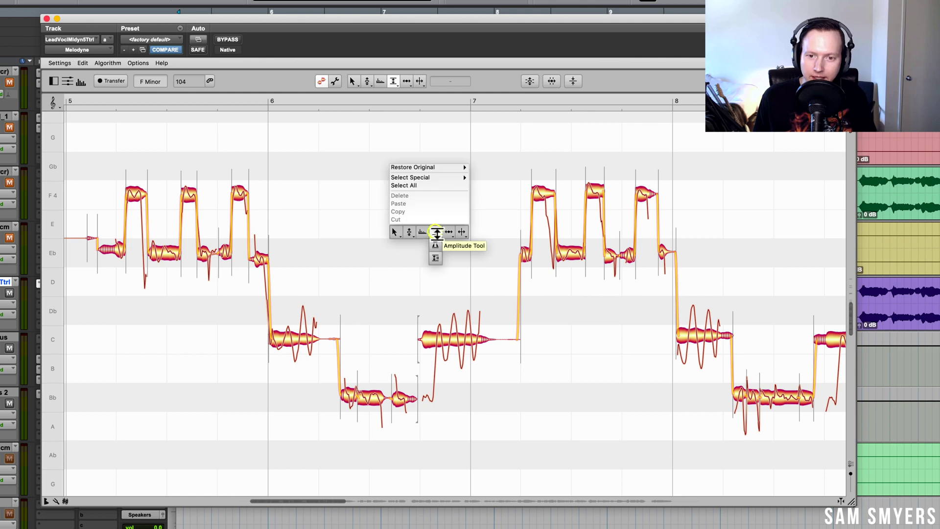
left_click(435, 246)
left_click_drag(411, 328, 525, 385)
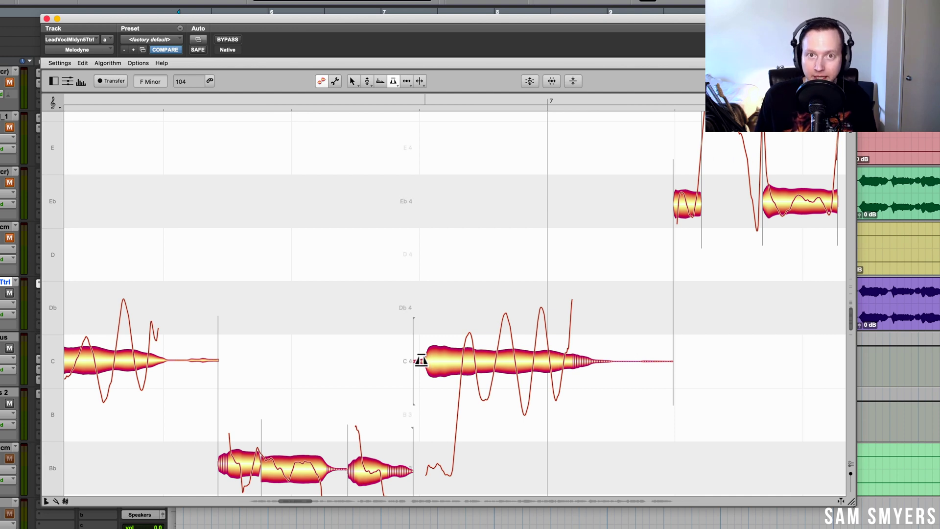
Replace a trial fade-in on the C4 note with a fade-out stretched to its end, auditioning it
left_click_drag(422, 361, 489, 362)
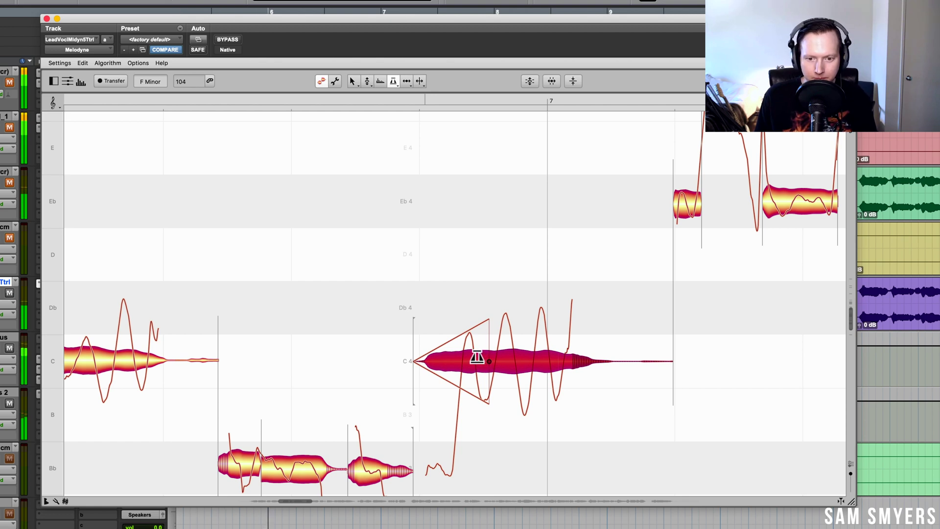
scroll(478, 357, "down", 3)
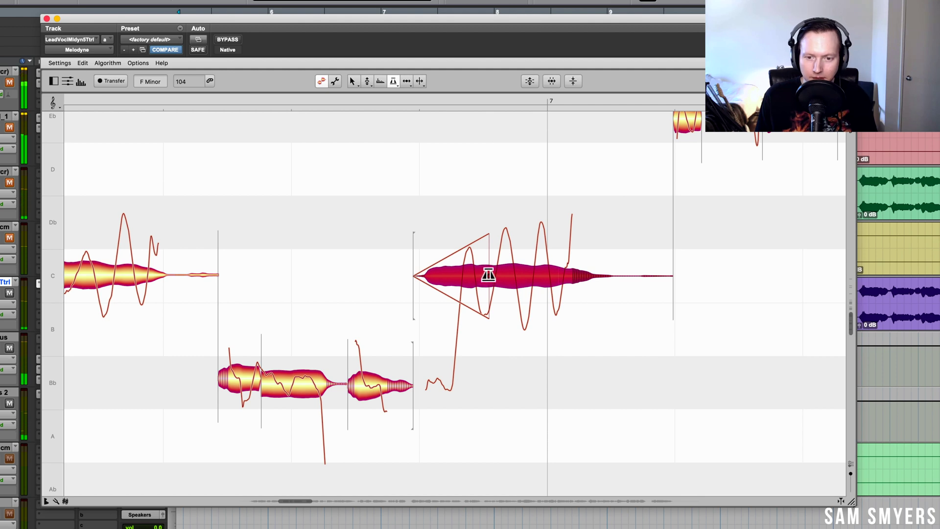
left_click_drag(488, 275, 494, 294)
key("space")
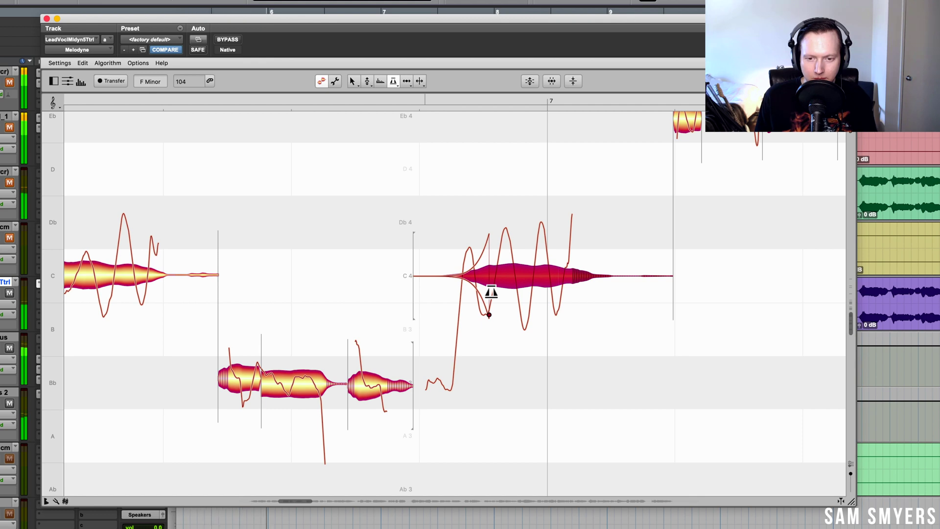
left_click_drag(490, 291, 491, 292)
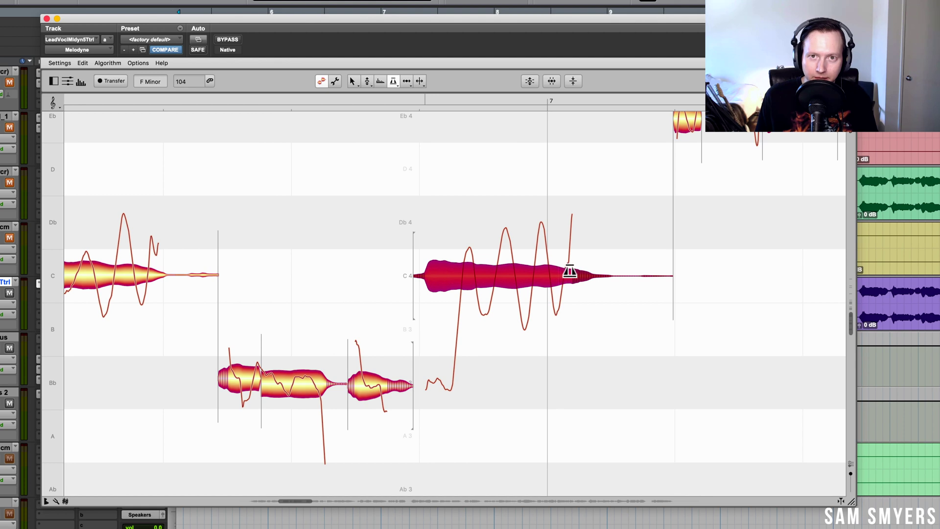
left_click_drag(592, 272, 495, 293)
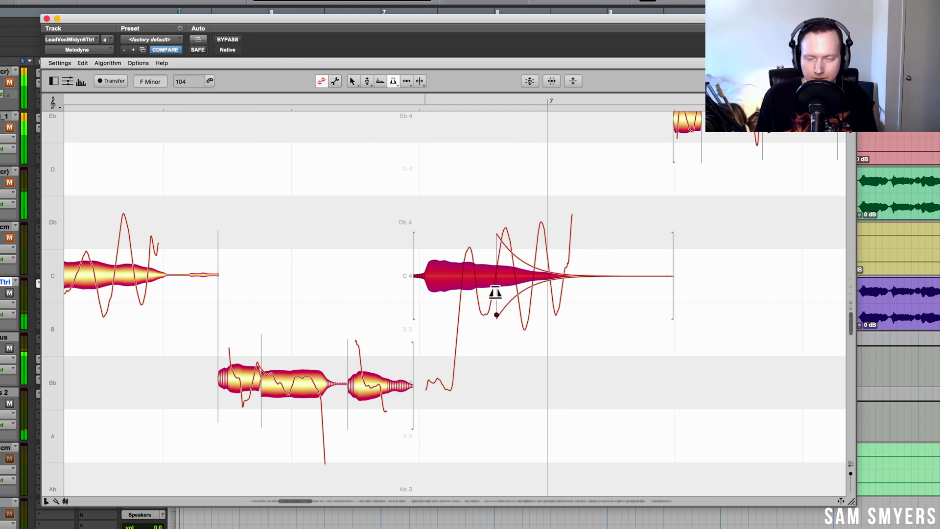
key("space")
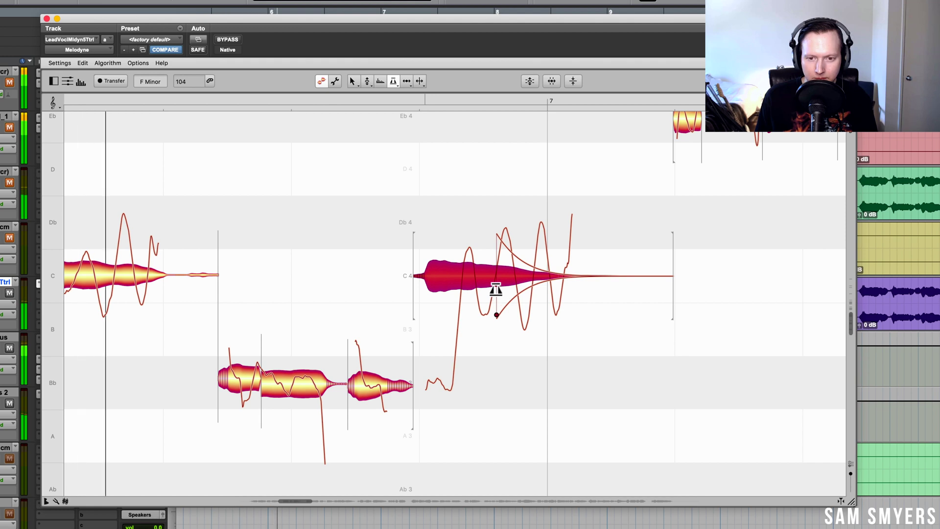
key("space")
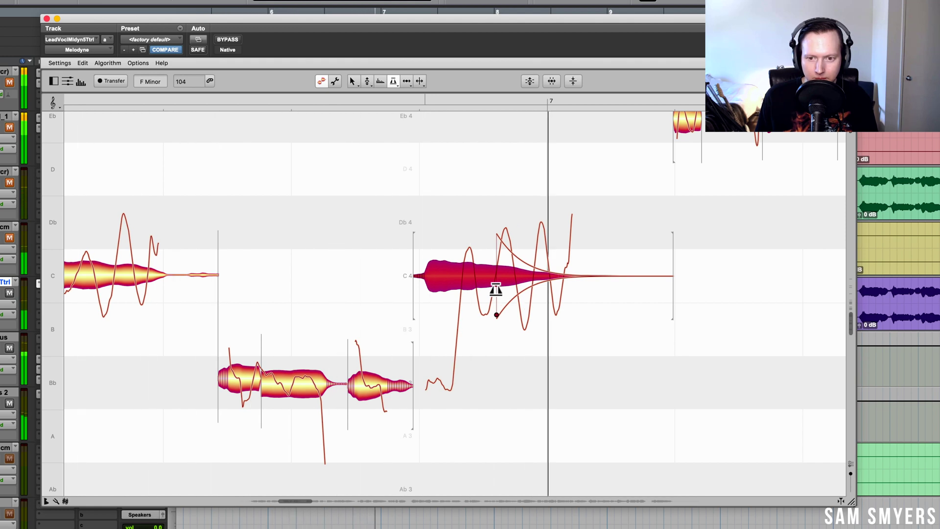
left_click_drag(496, 280, 505, 267)
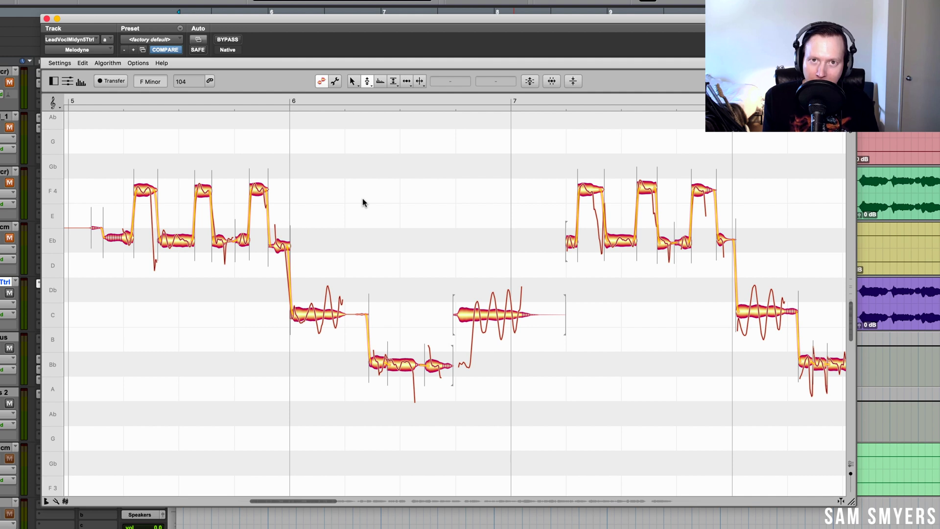
Select the phrase's notes and apply the Correct Pitch macro with Pitch Center and Pitch Drift at 100 %
scroll(363, 202, "up", 1)
left_click_drag(75, 135, 829, 444)
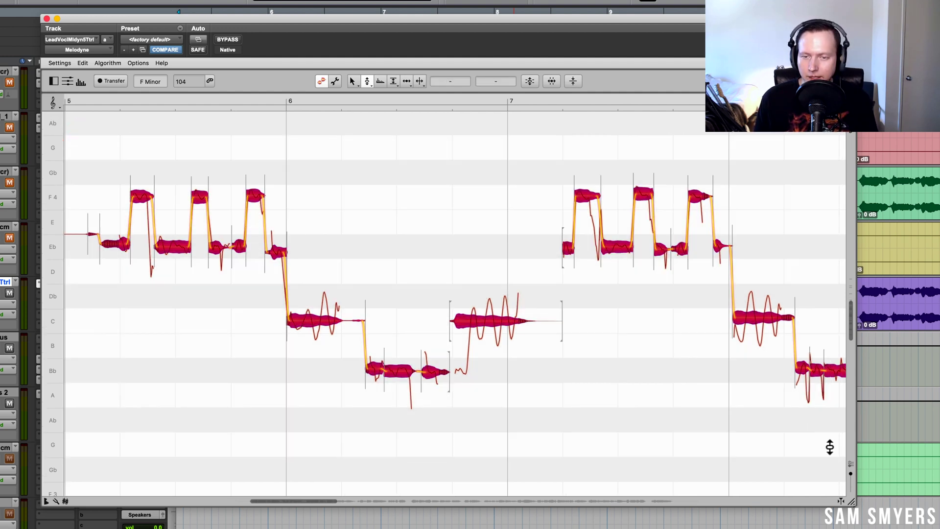
left_click(531, 82)
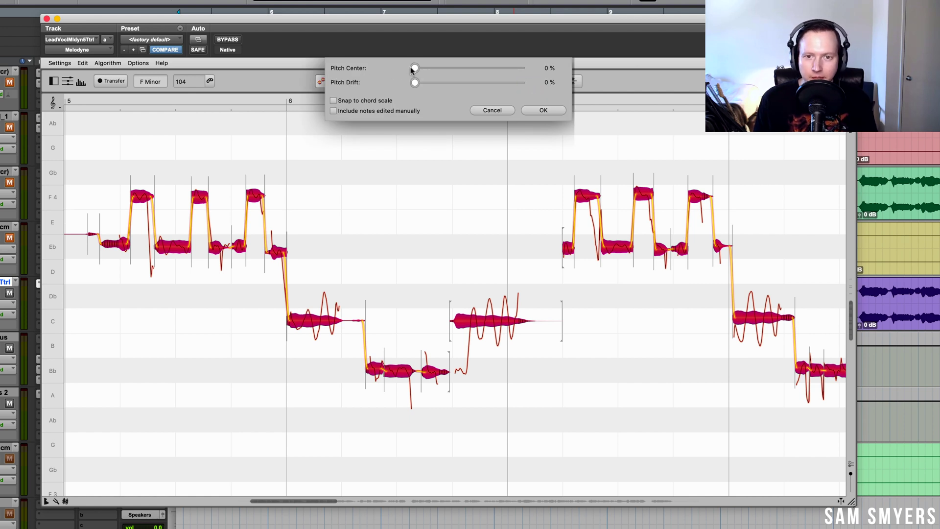
left_click_drag(413, 70, 541, 73)
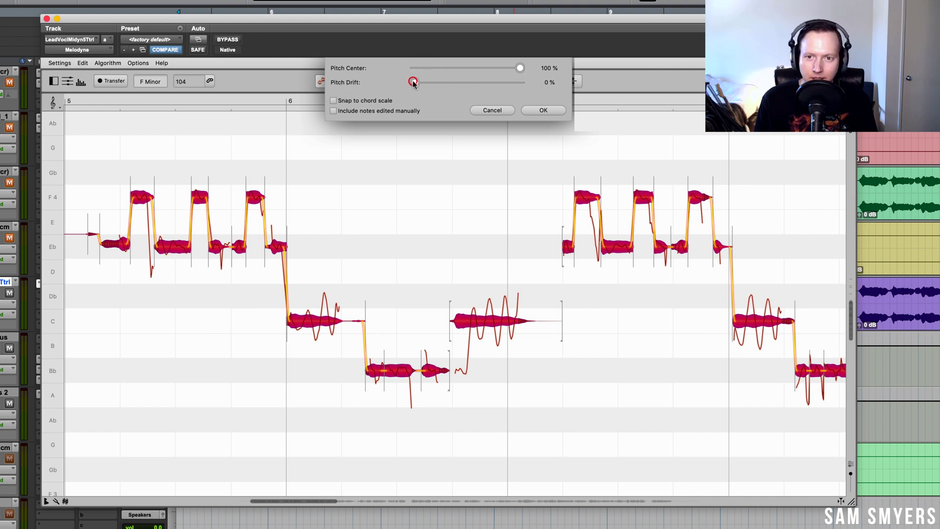
left_click_drag(414, 82, 476, 84)
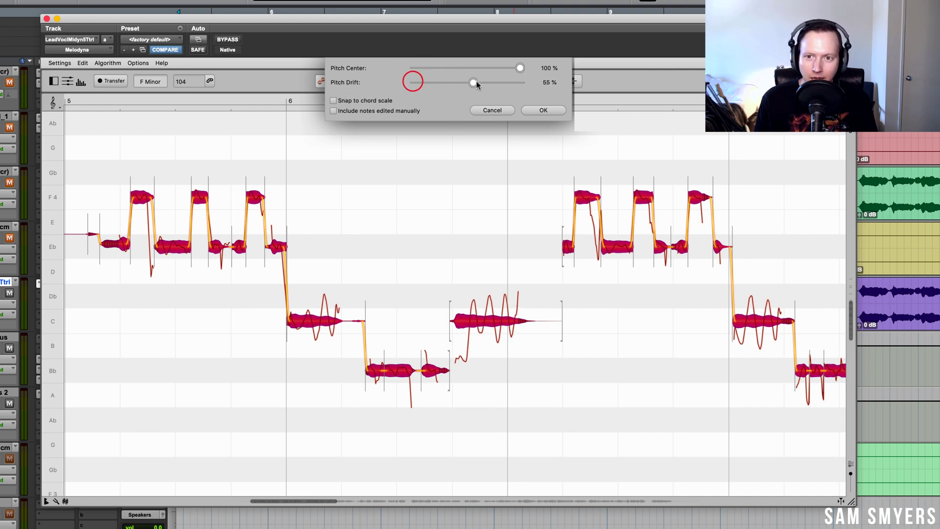
left_click(545, 112)
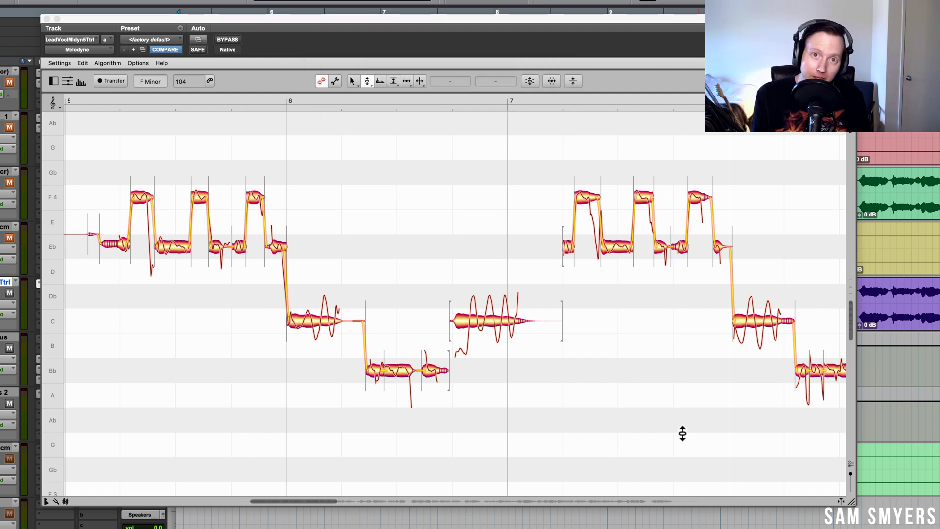